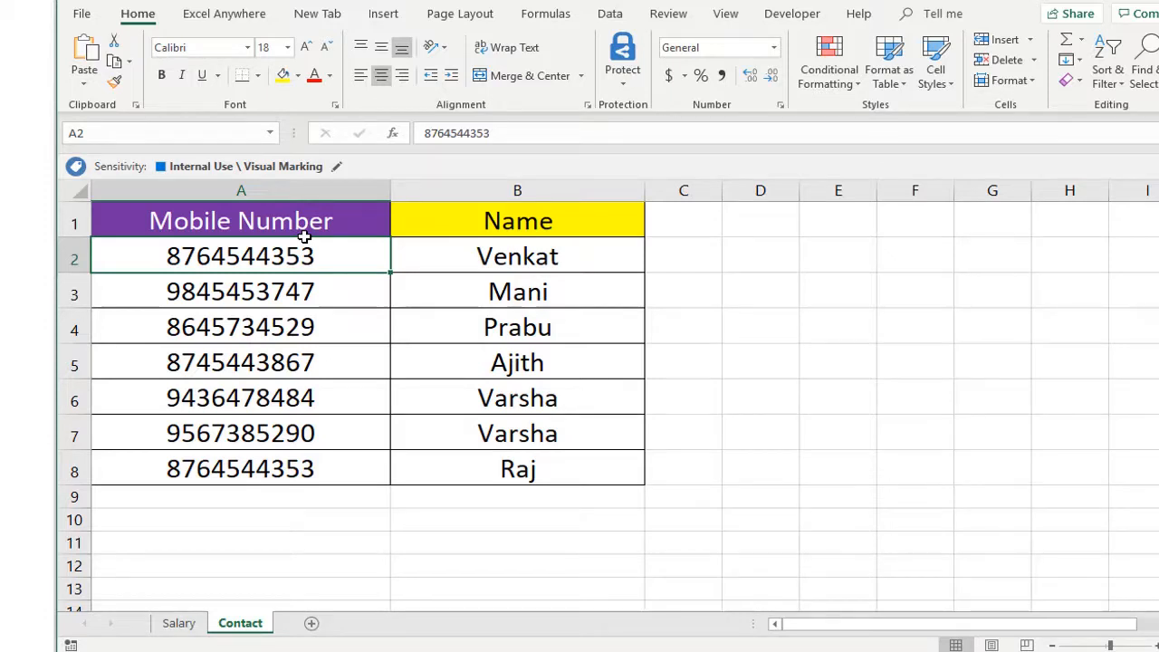
Highlight duplicate values in the Mobile Number column with Light Red Fill with Dark Red Text using a conditional formatting rule.
left_click(300, 219)
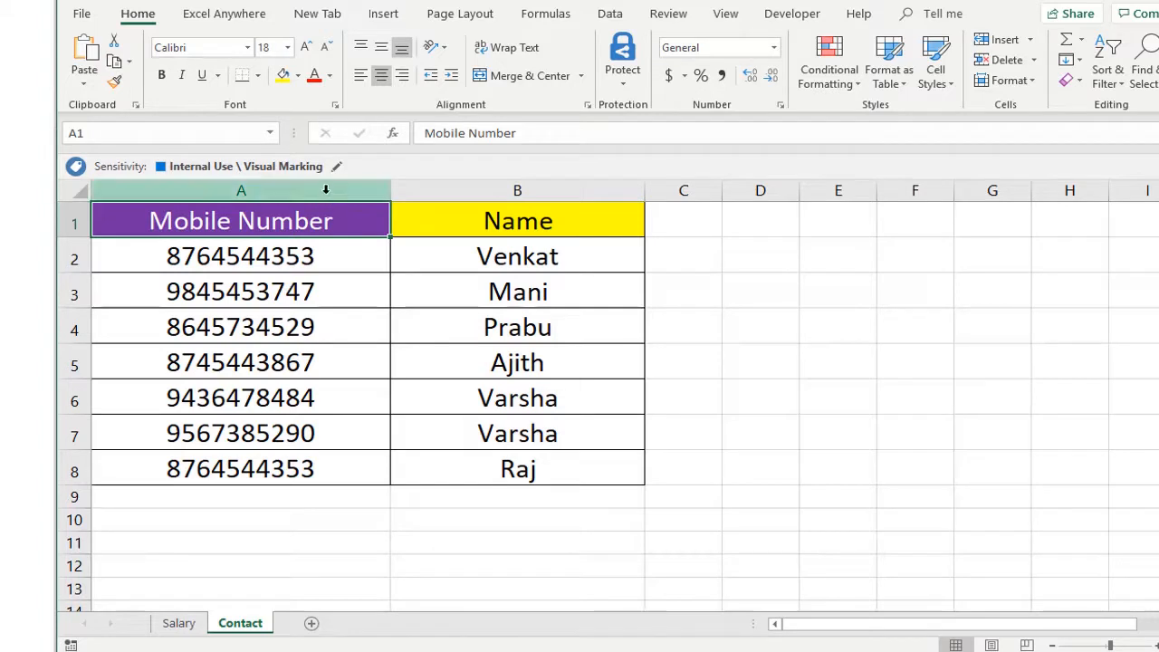
key("ctrl+space")
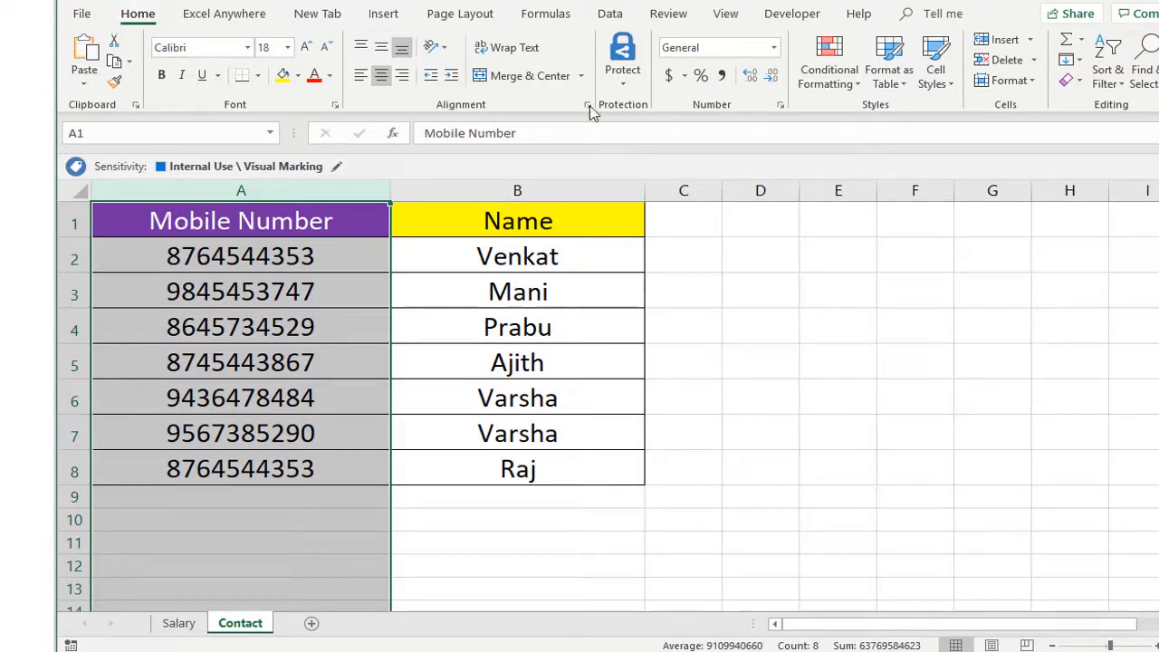
left_click(847, 90)
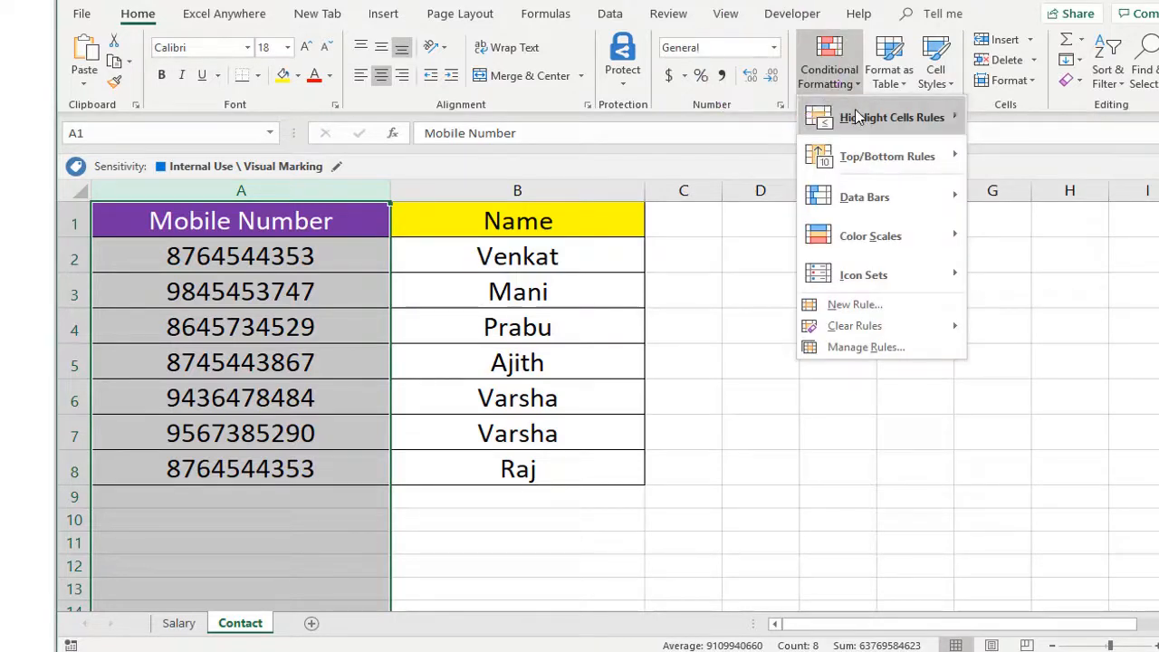
mouse_move(856, 118)
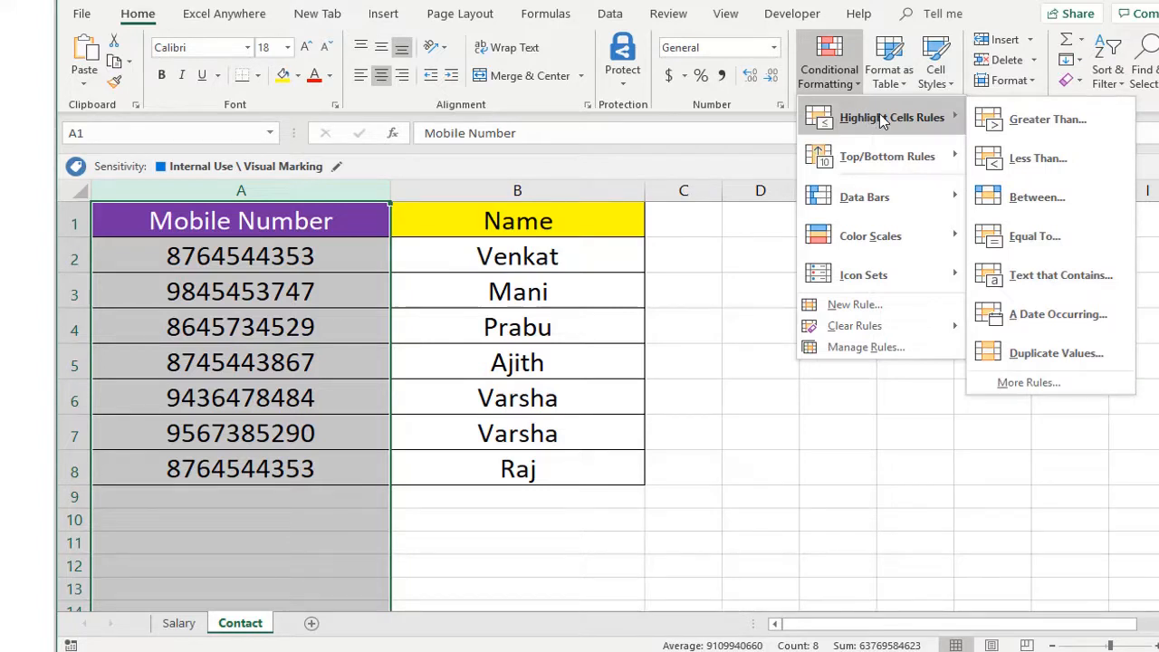
left_click(1039, 353)
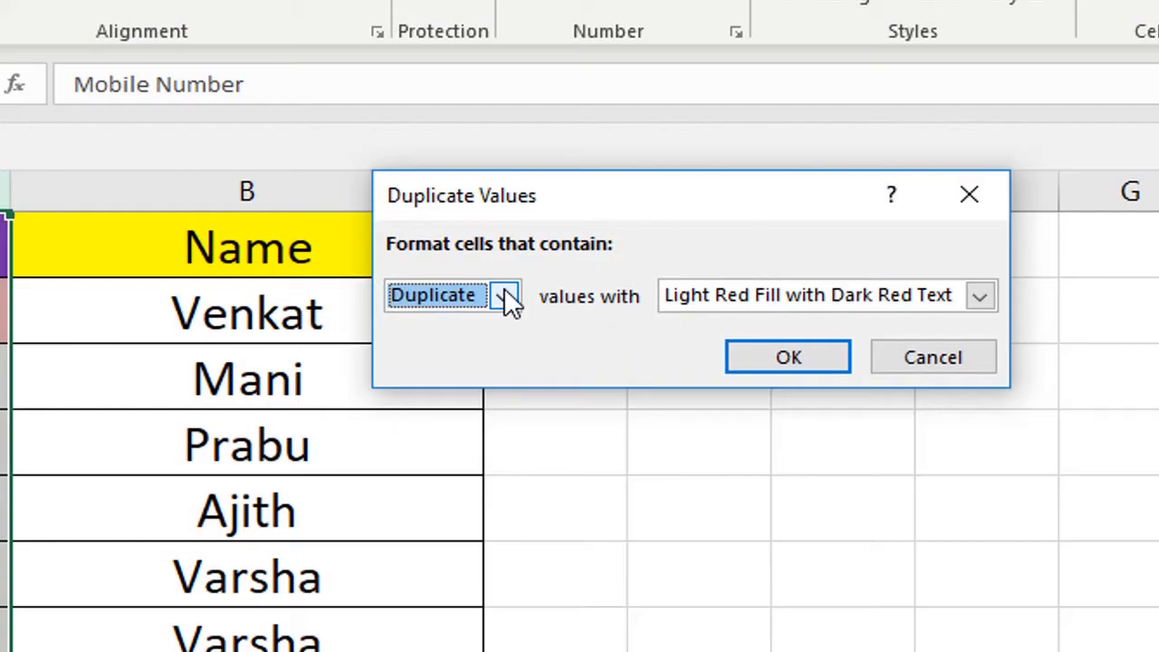
left_click(506, 297)
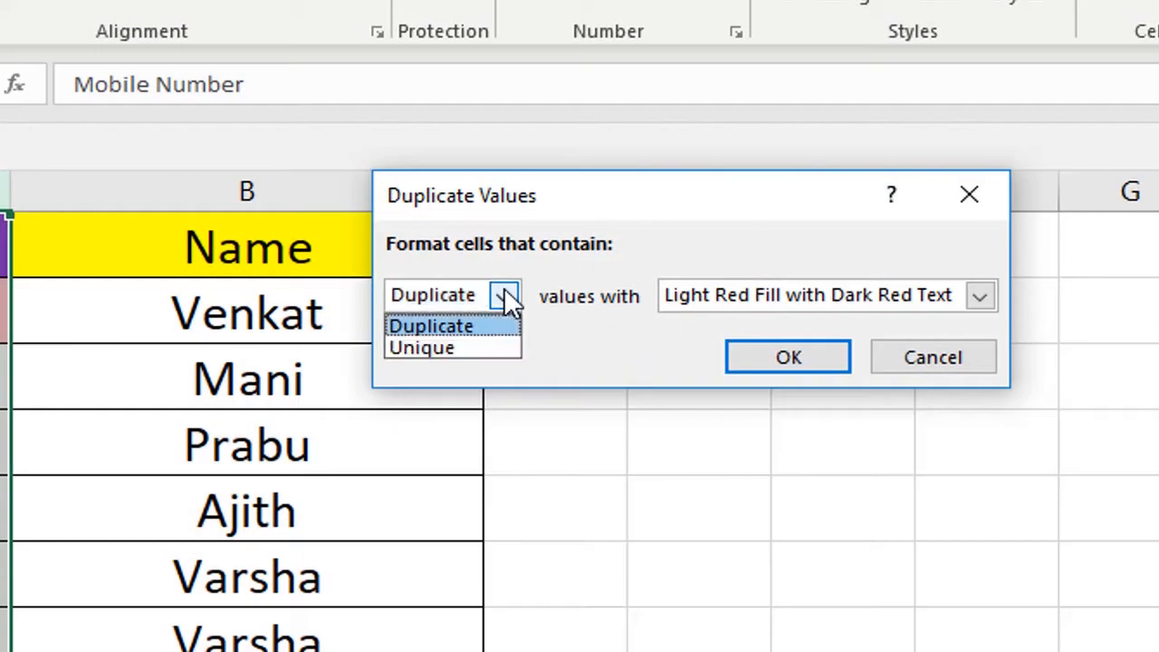
left_click(505, 295)
left_click(980, 296)
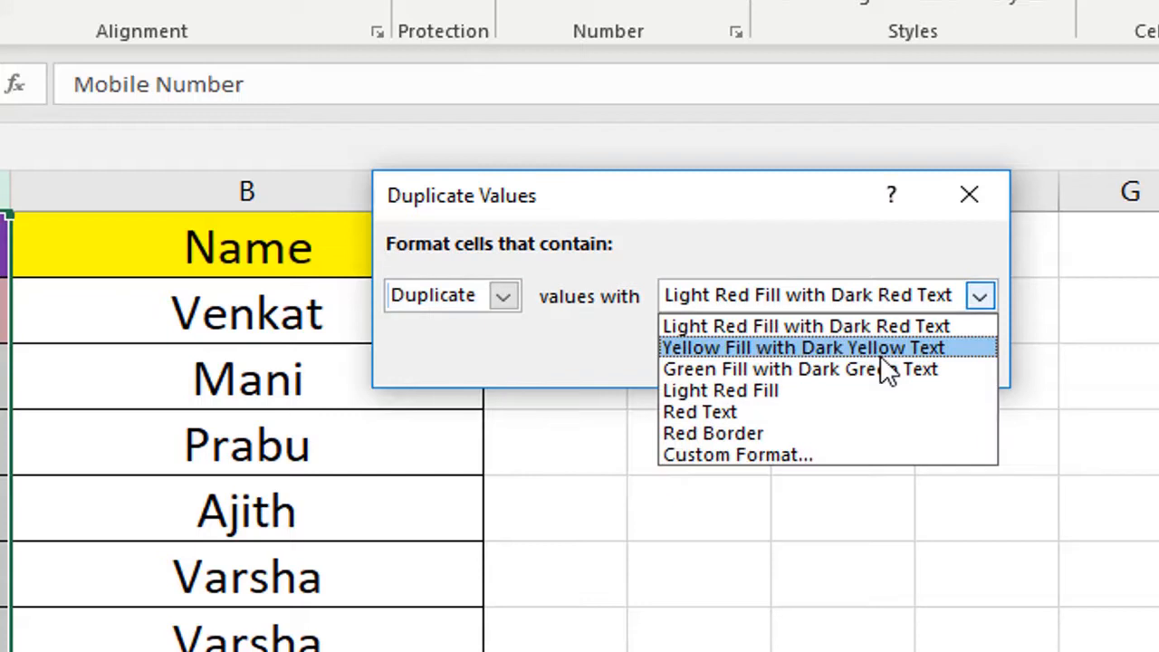
left_click(827, 321)
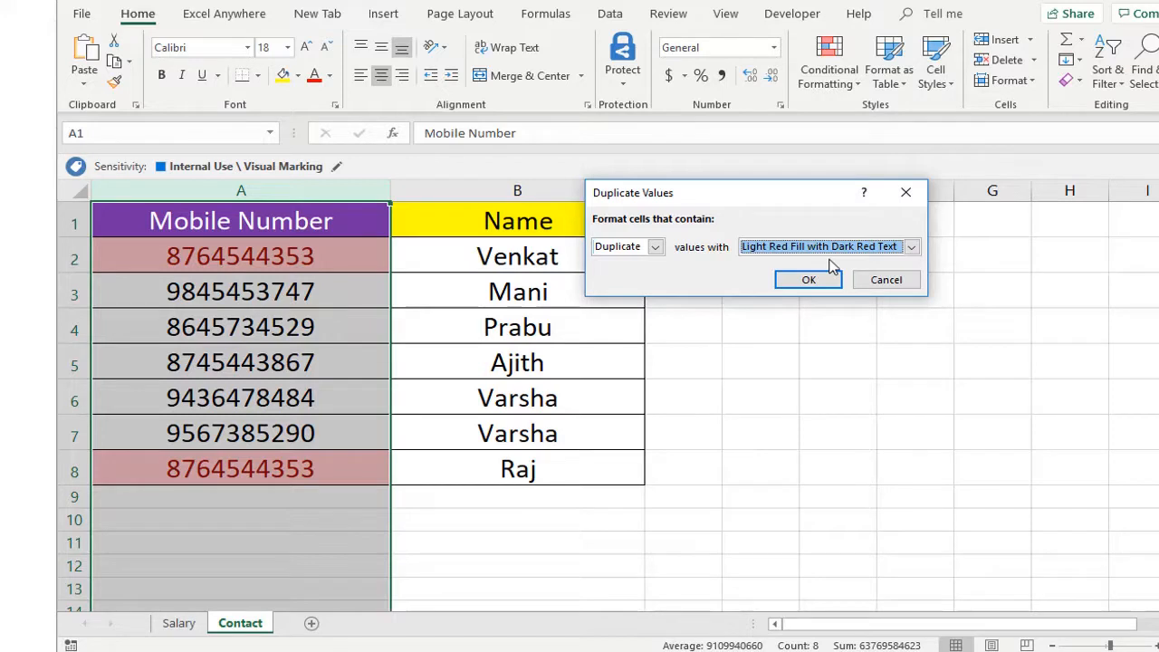
left_click(809, 280)
Examine the highlighted duplicate mobile numbers and the names beside them on the Contact sheet.
left_click(362, 263)
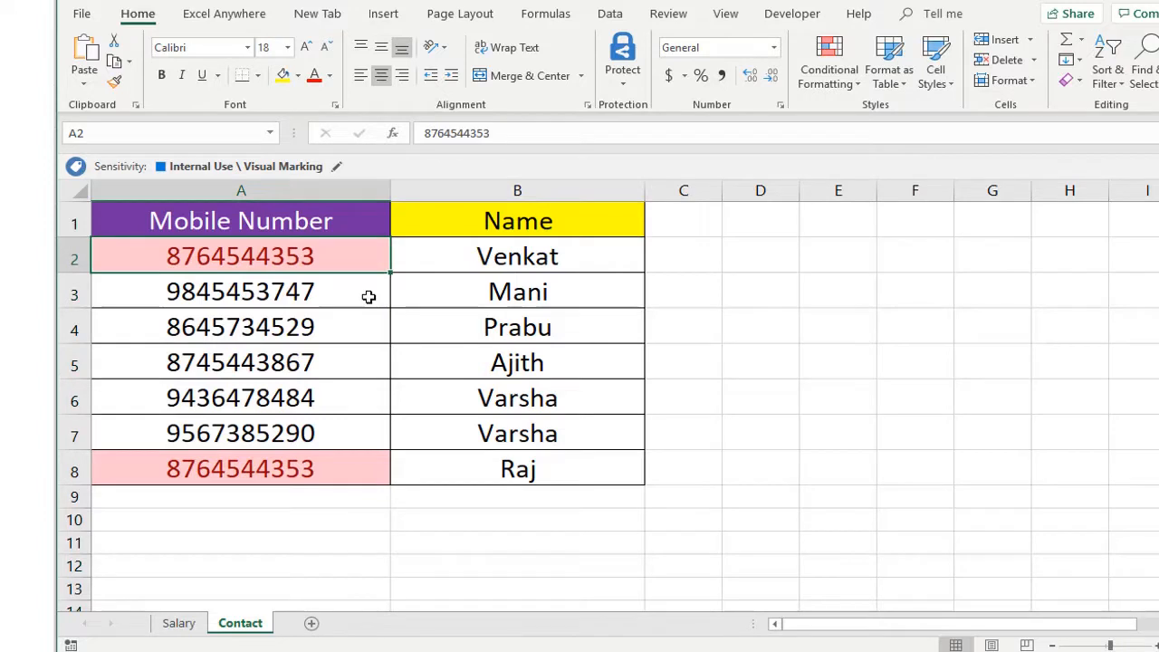
key("Right")
key("Left")
key("Right")
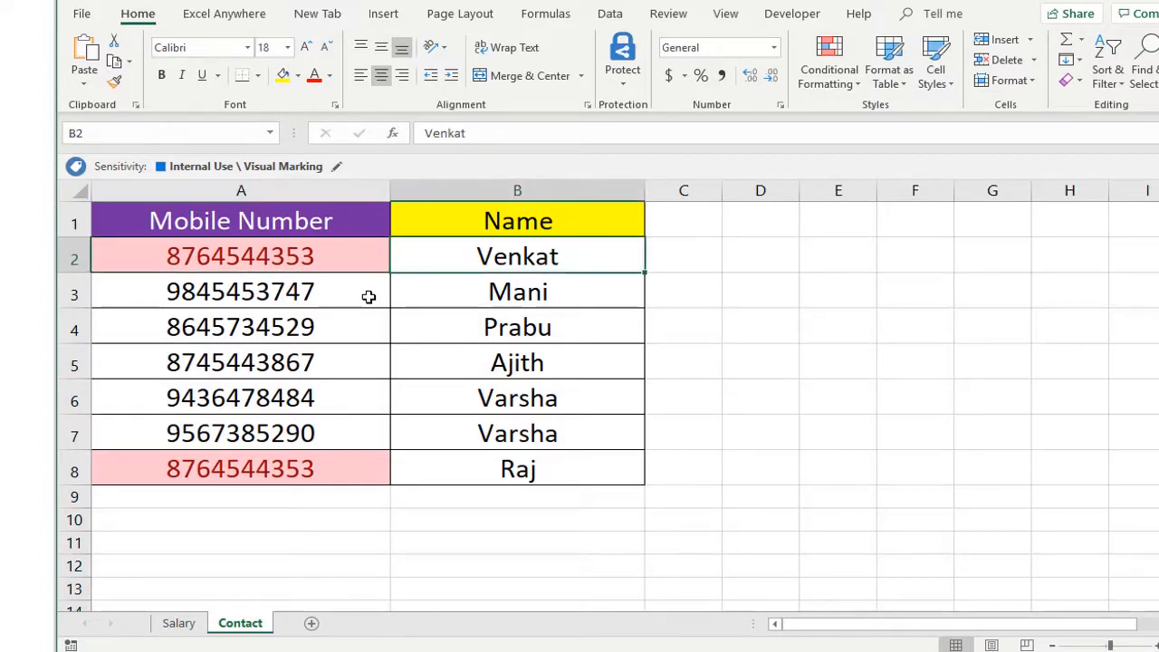
key("Left")
key("ctrl+Down")
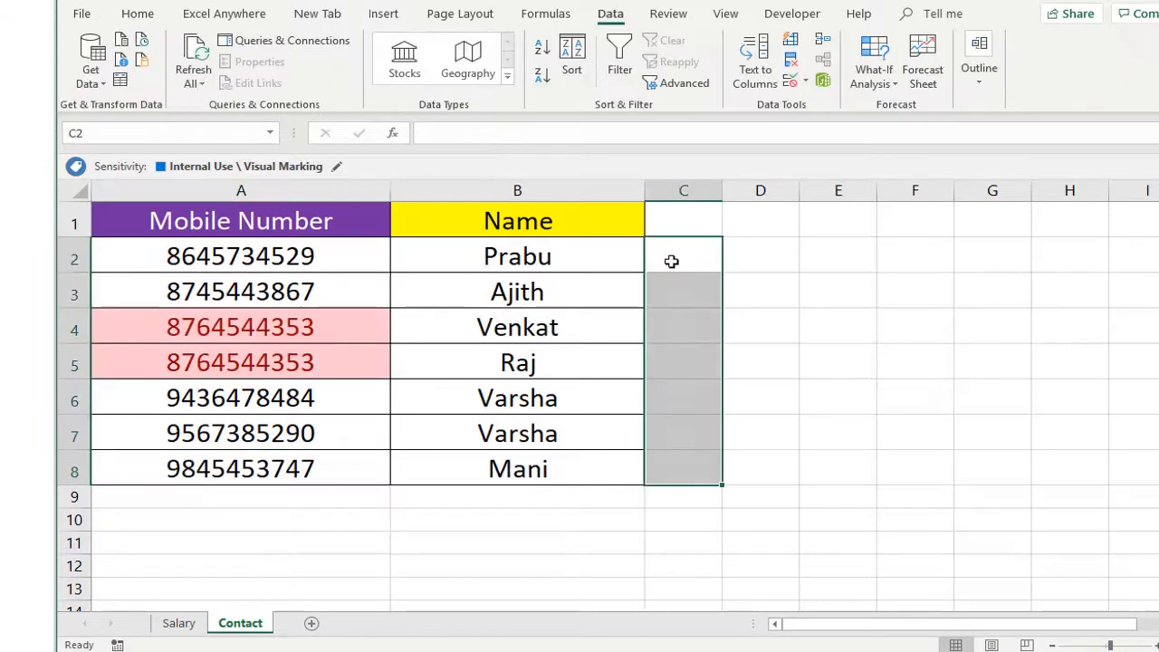
key("Left")
key("Left")
key("Up")
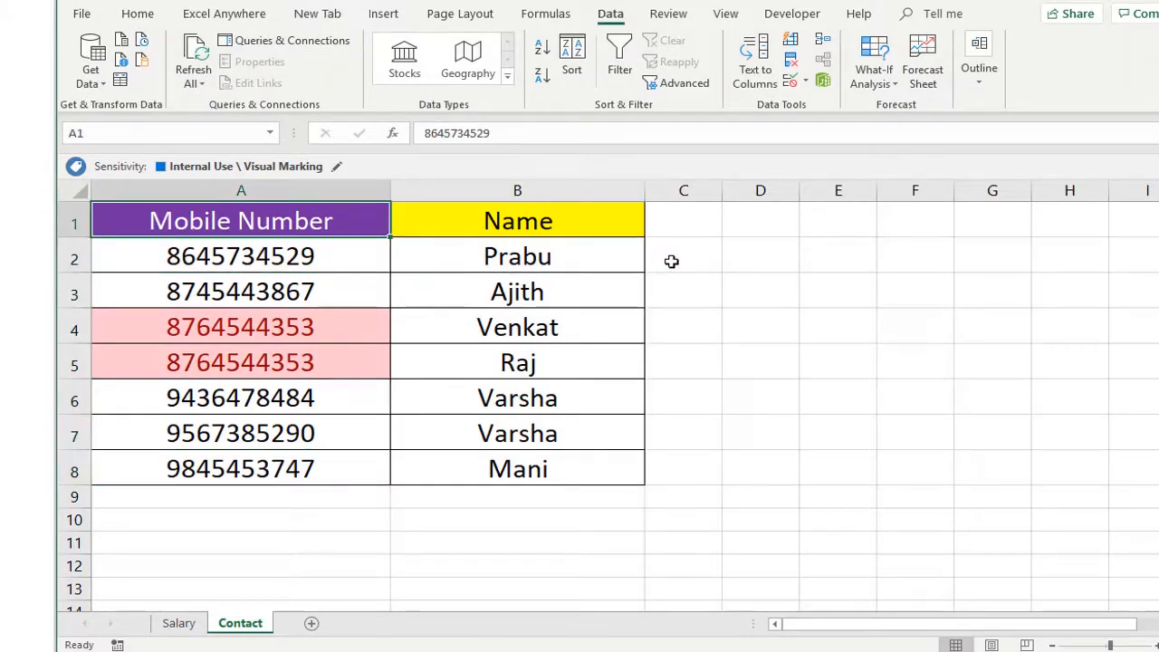
Switch to the Salary sheet and examine the January entries in rows 2 to 5 for repeated employee names.
key("ctrl+Page_Up")
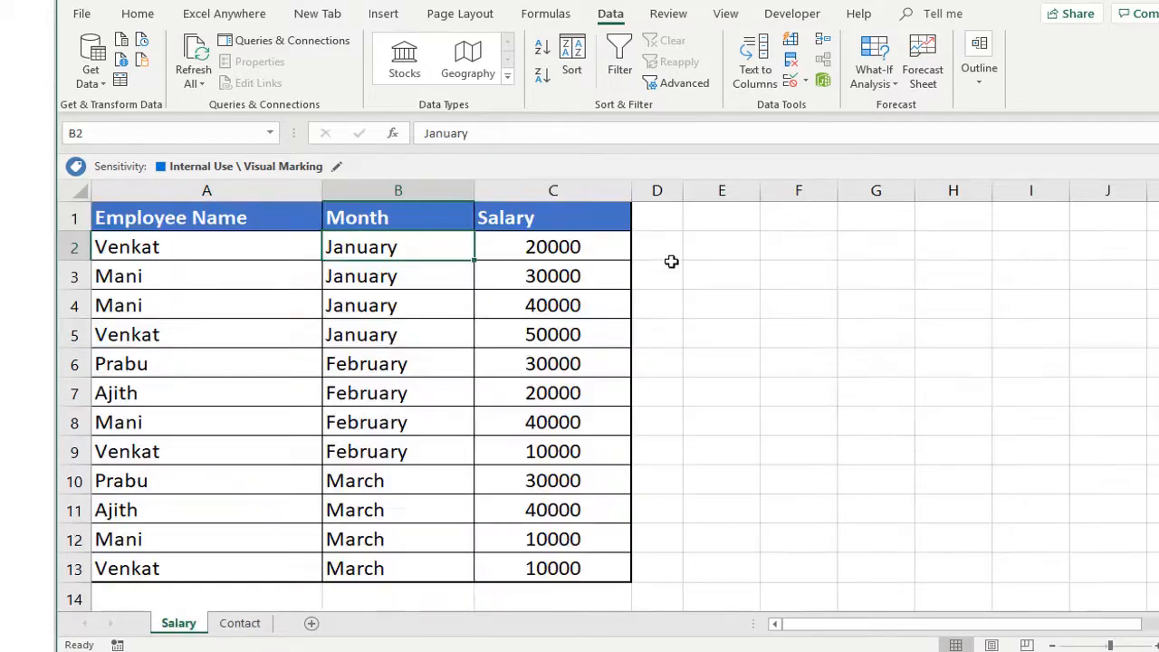
key("Up")
key("Left")
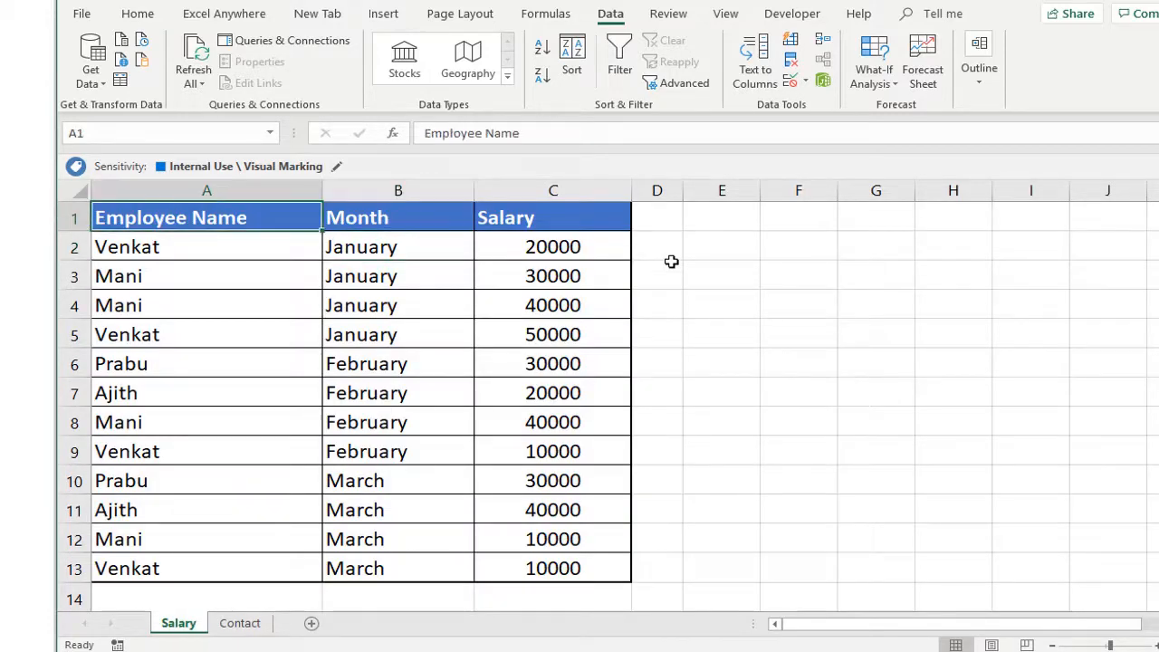
key("Down")
key("shift+space")
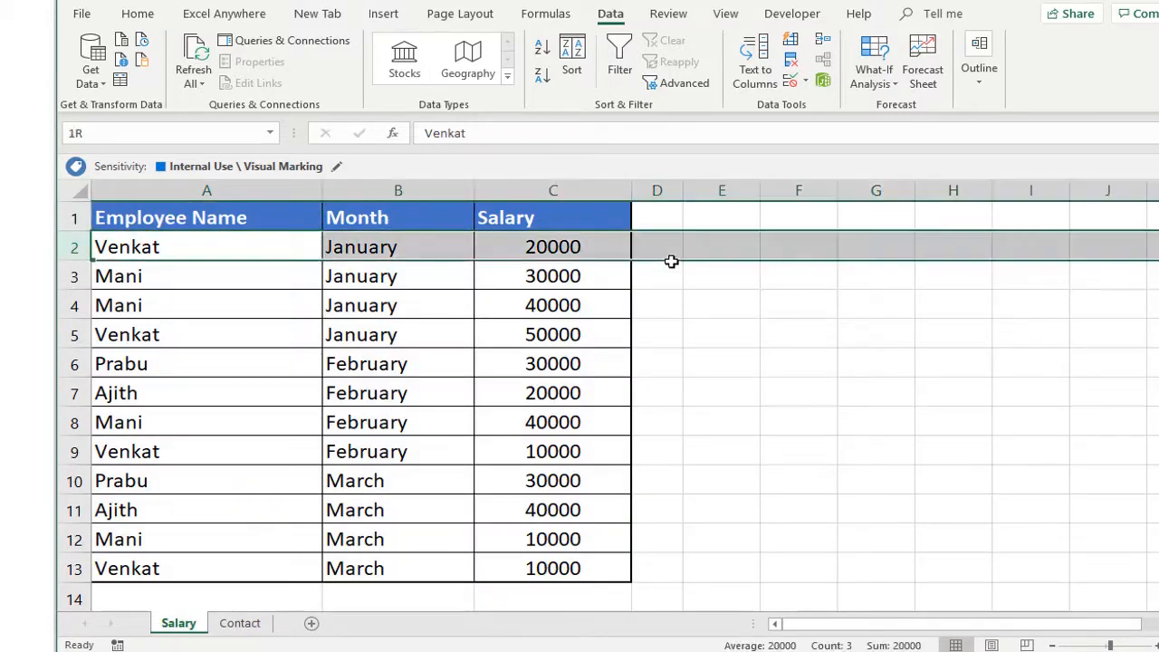
key("Down")
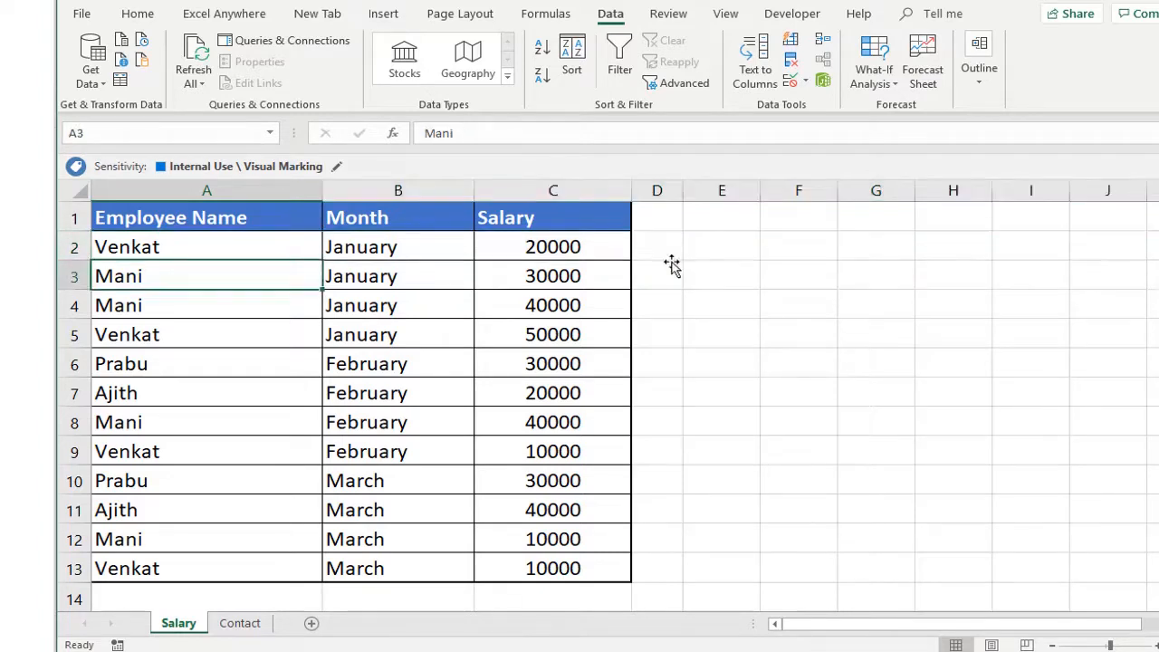
key("shift+Down")
key("shift+space")
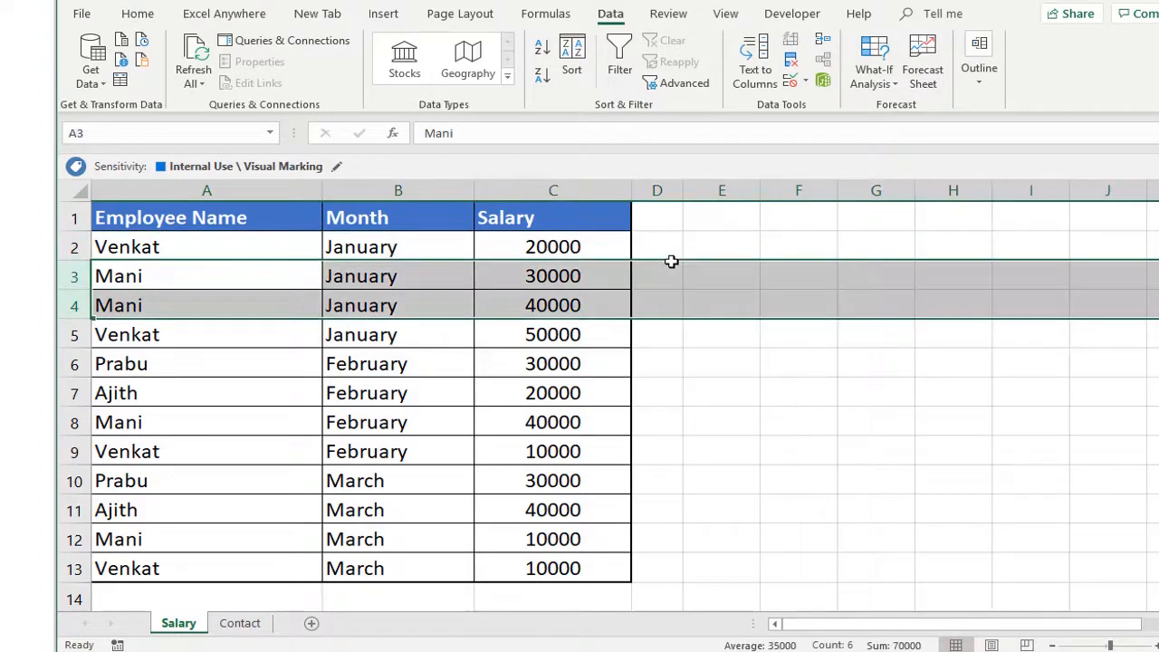
key("Down")
key("Down")
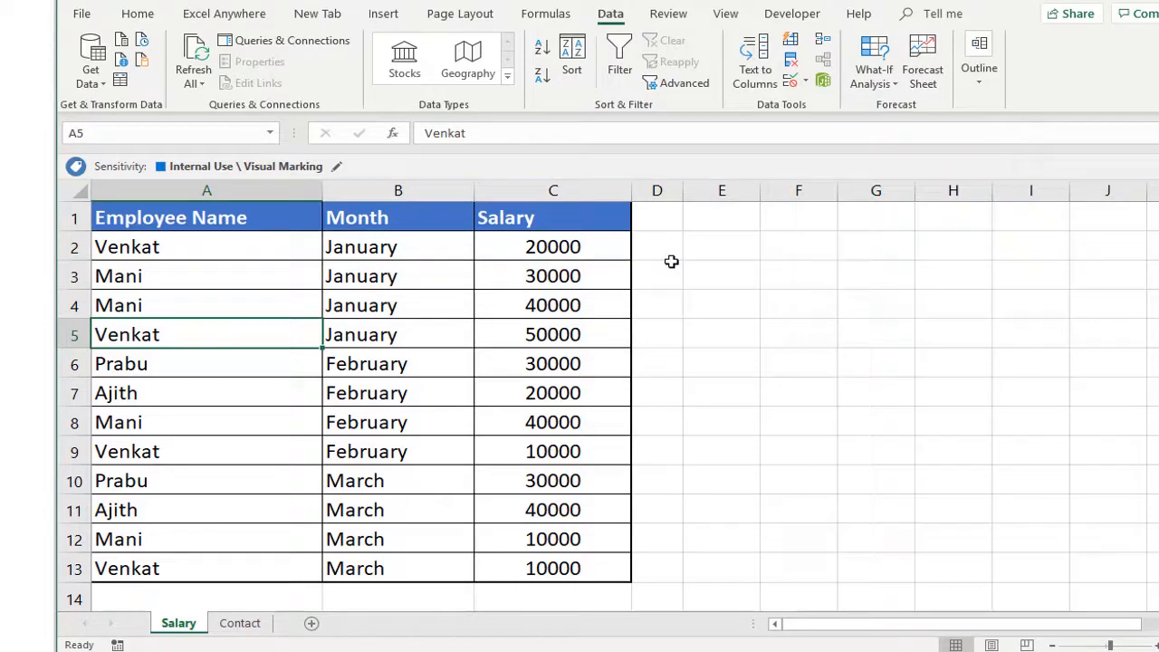
key("shift+space")
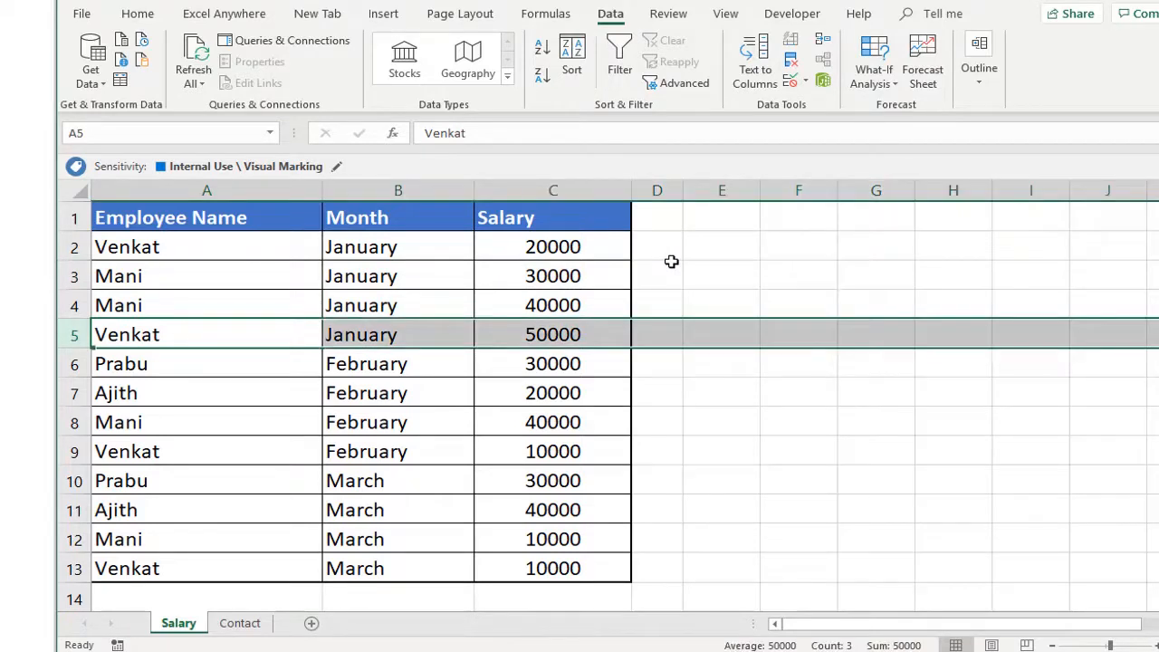
Remove duplicates from the salary table A1:C13, comparing only the Employee Name column and leaving Month and Salary out.
key("ctrl+Home")
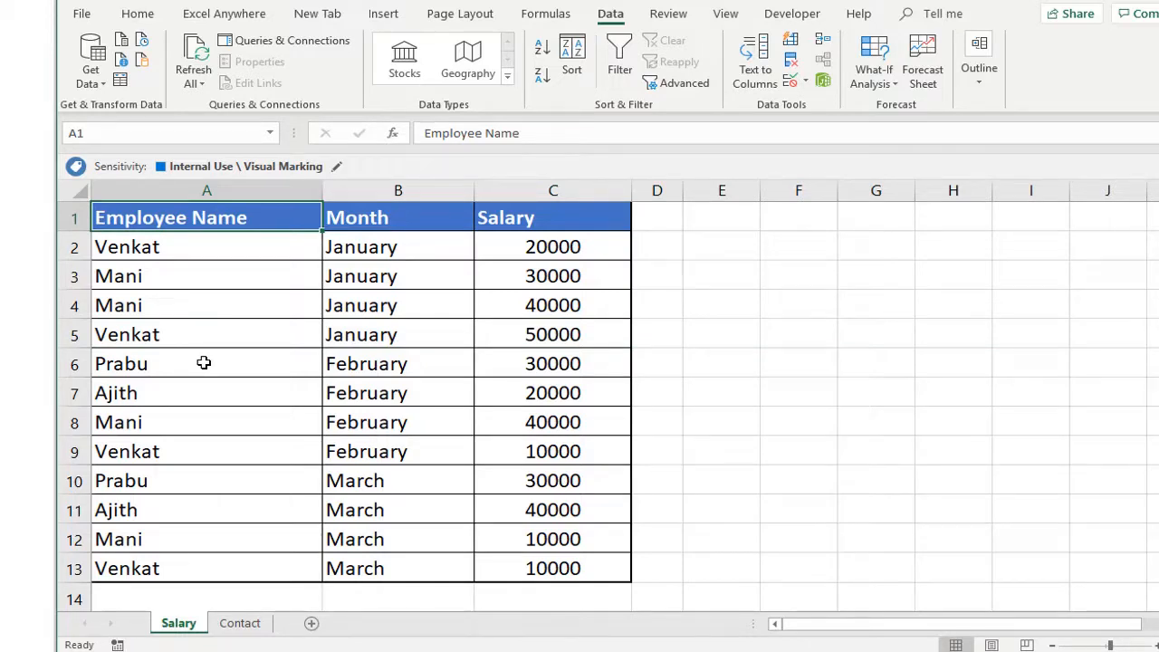
key("ctrl+shift+Right")
key("ctrl+shift+Down")
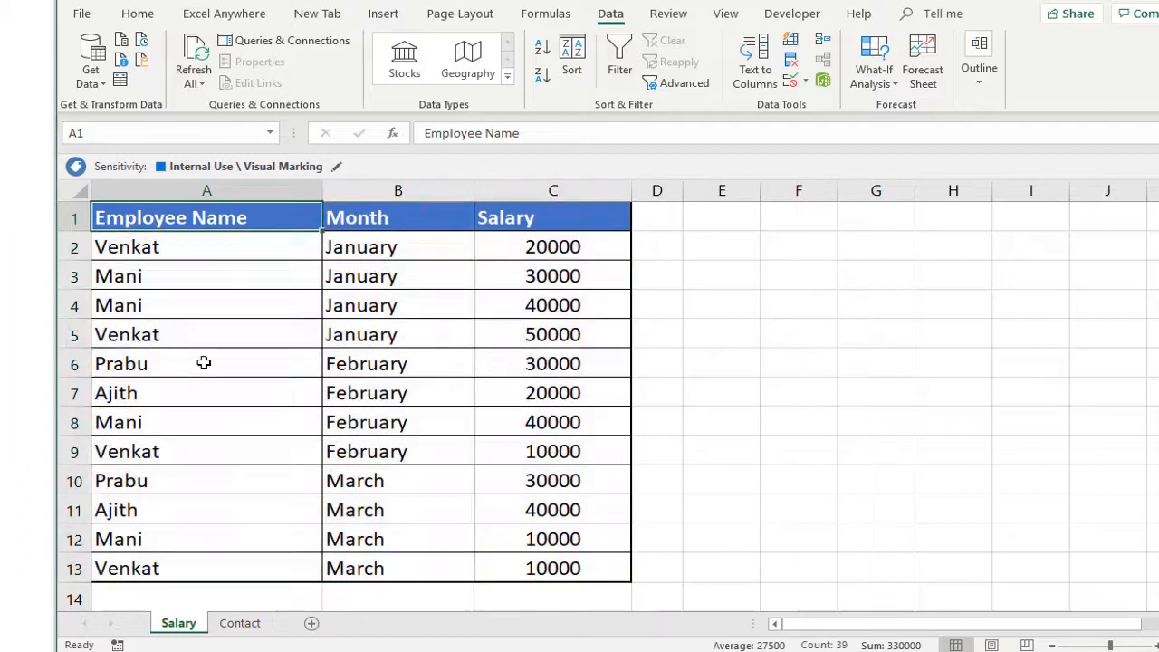
key("ctrl+shift+Right")
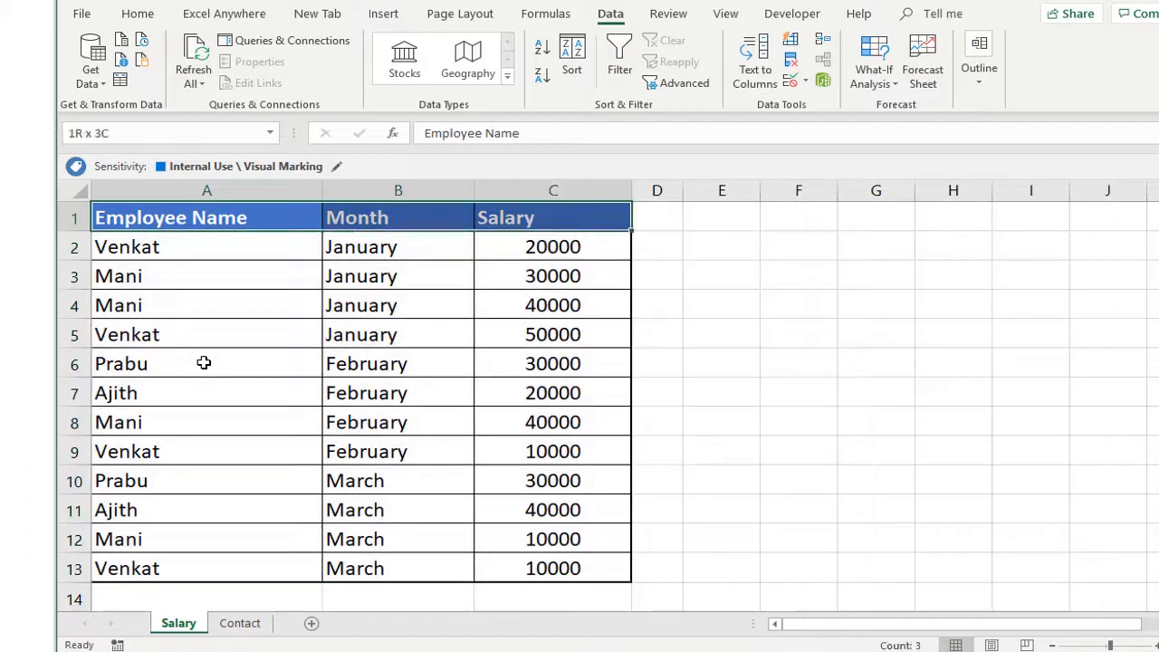
key("ctrl+shift+Down")
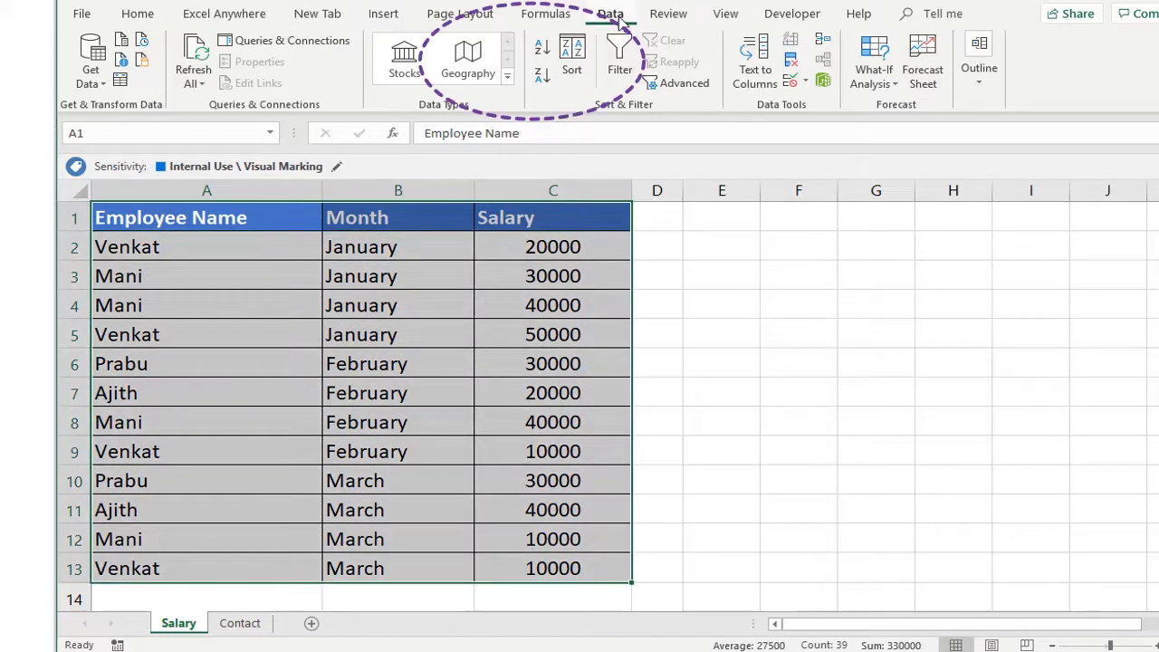
left_click(793, 60)
left_click(792, 60)
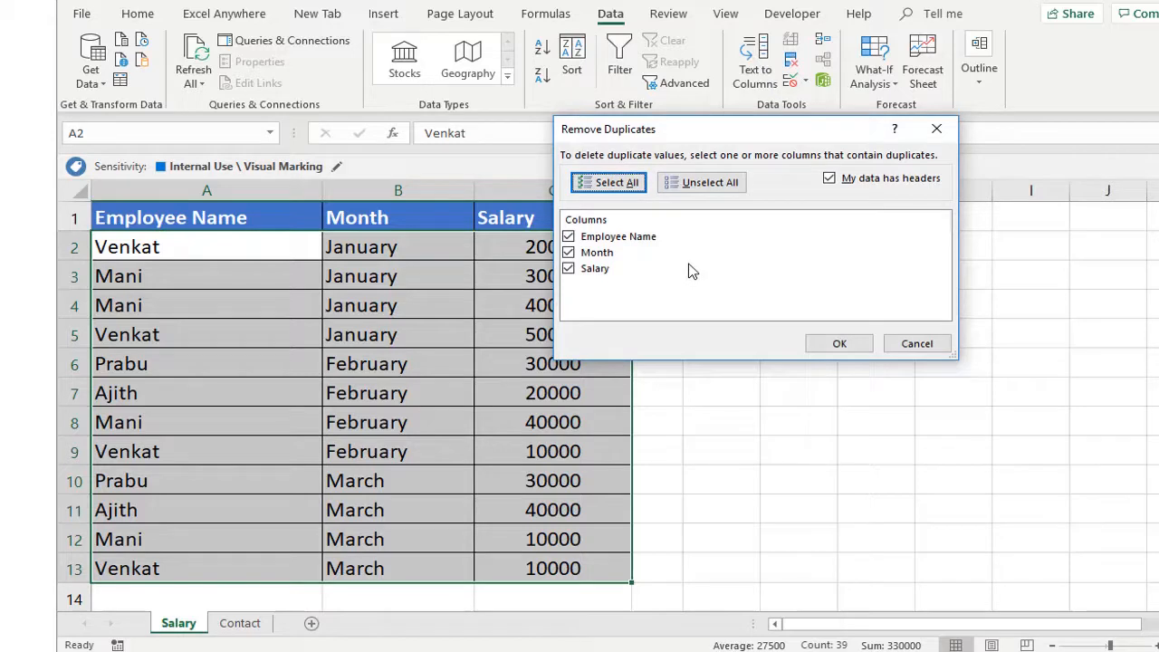
left_click(568, 253)
left_click(569, 269)
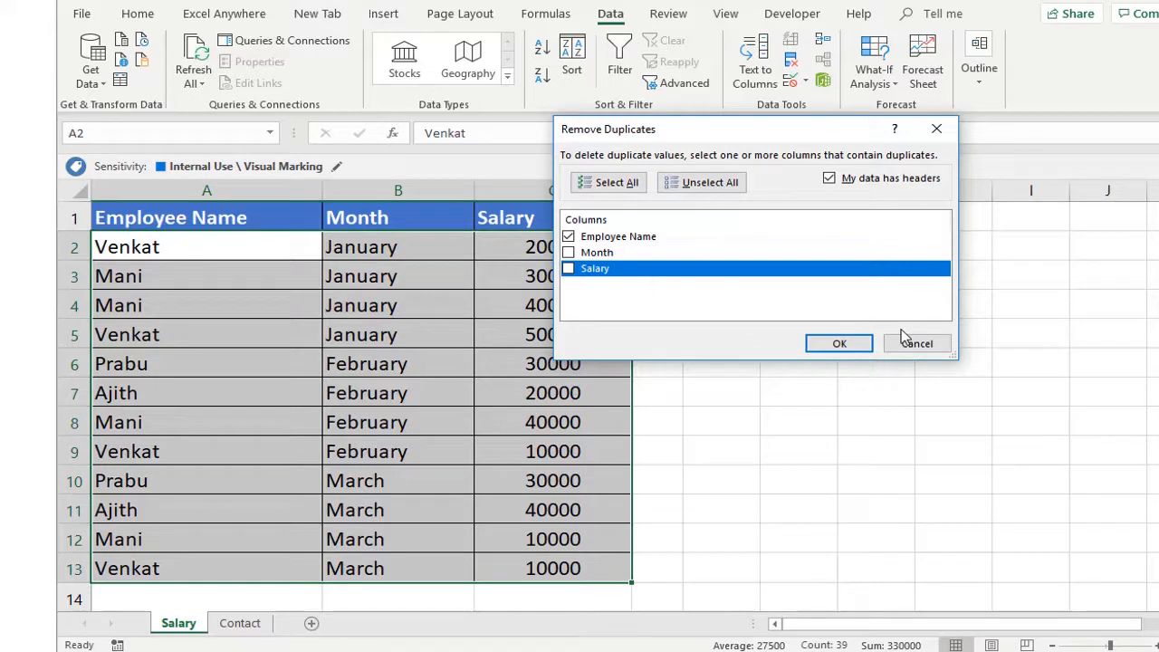
left_click(834, 345)
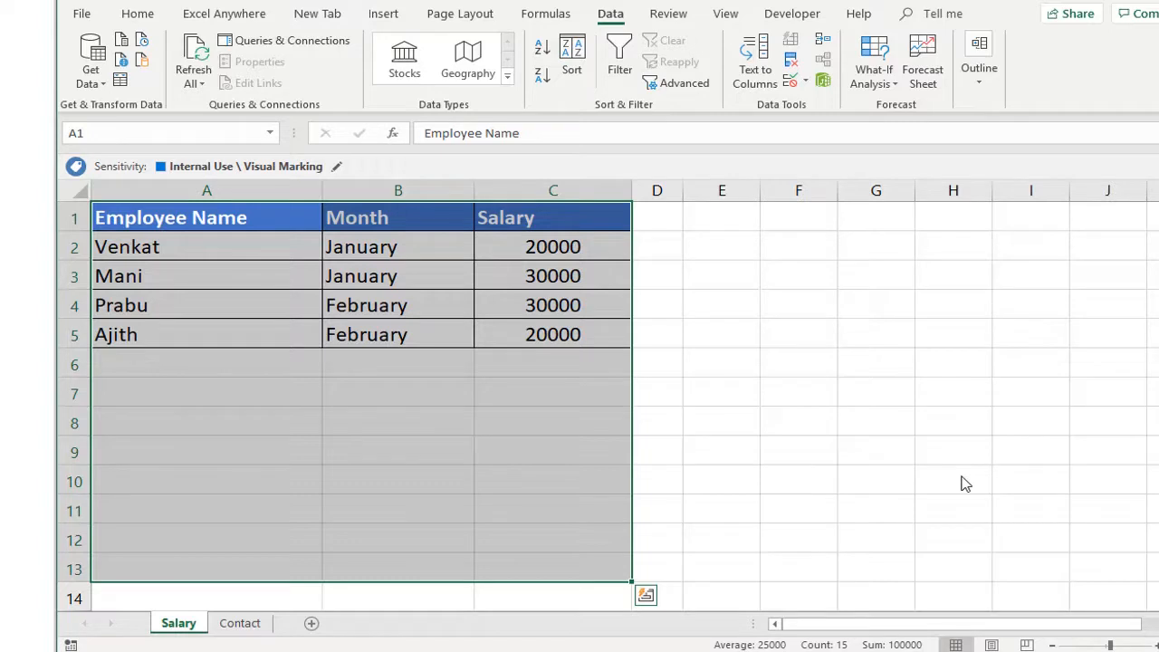
Undo the duplicate removal in the salary table, redo it once, and undo it again.
key("ctrl+z")
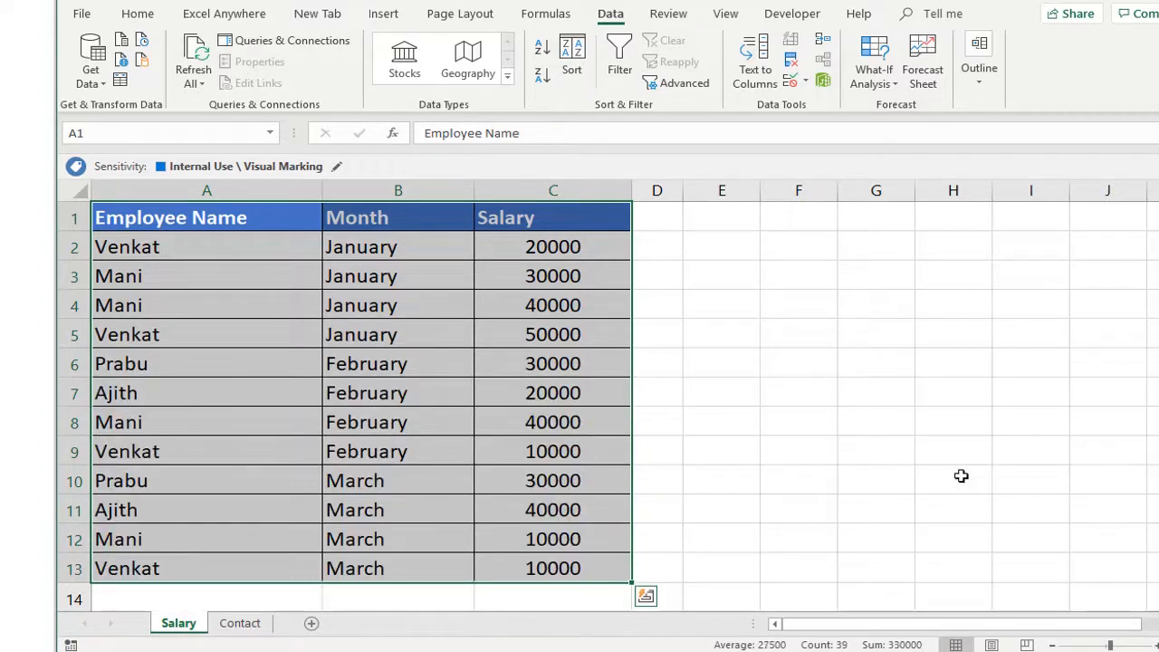
key("ctrl+y")
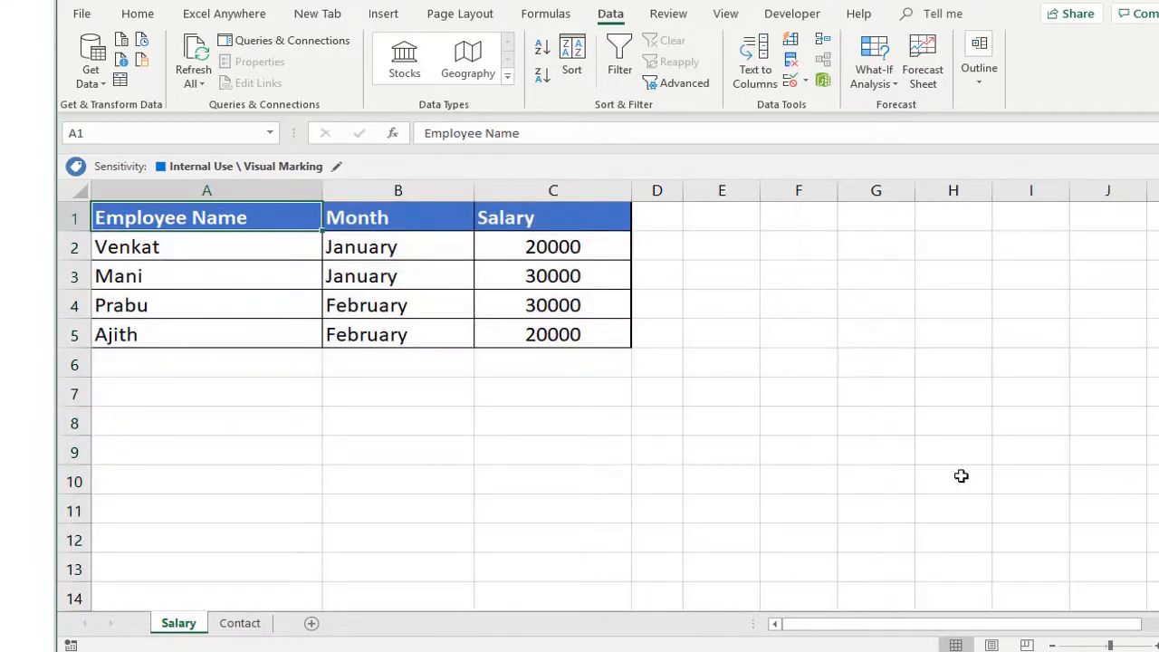
key("ctrl+z")
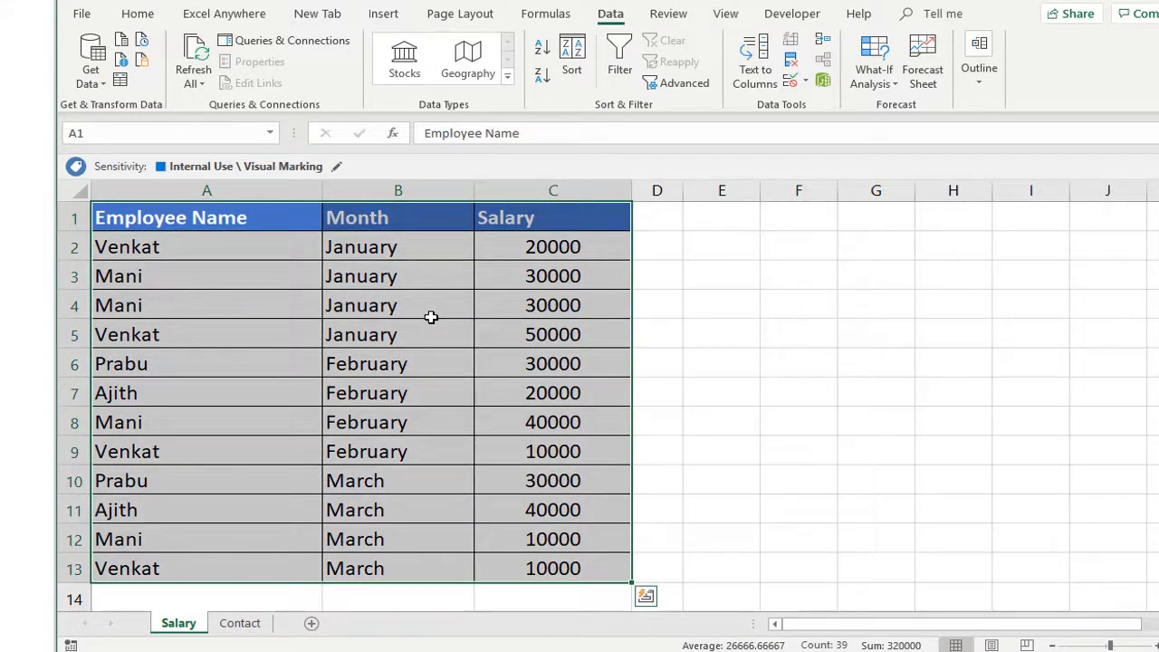
Compare the employee name, month and salary entries in rows 3 and 4 of the salary table.
key("Down")
key("Down")
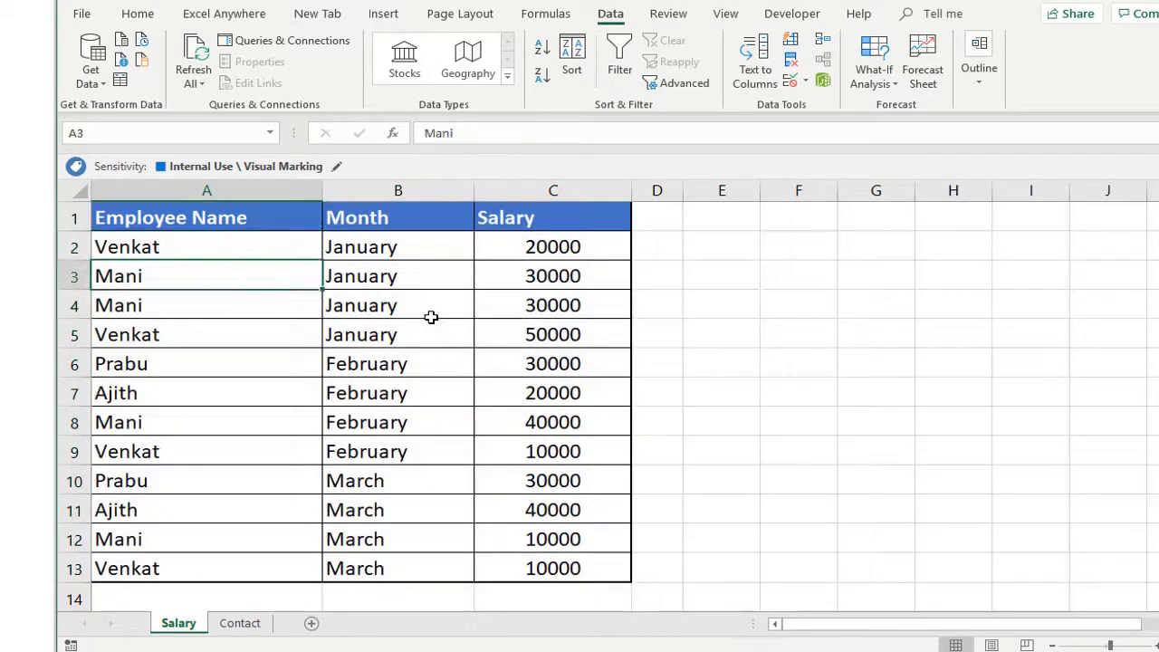
key("shift+Down")
key("shift+Right")
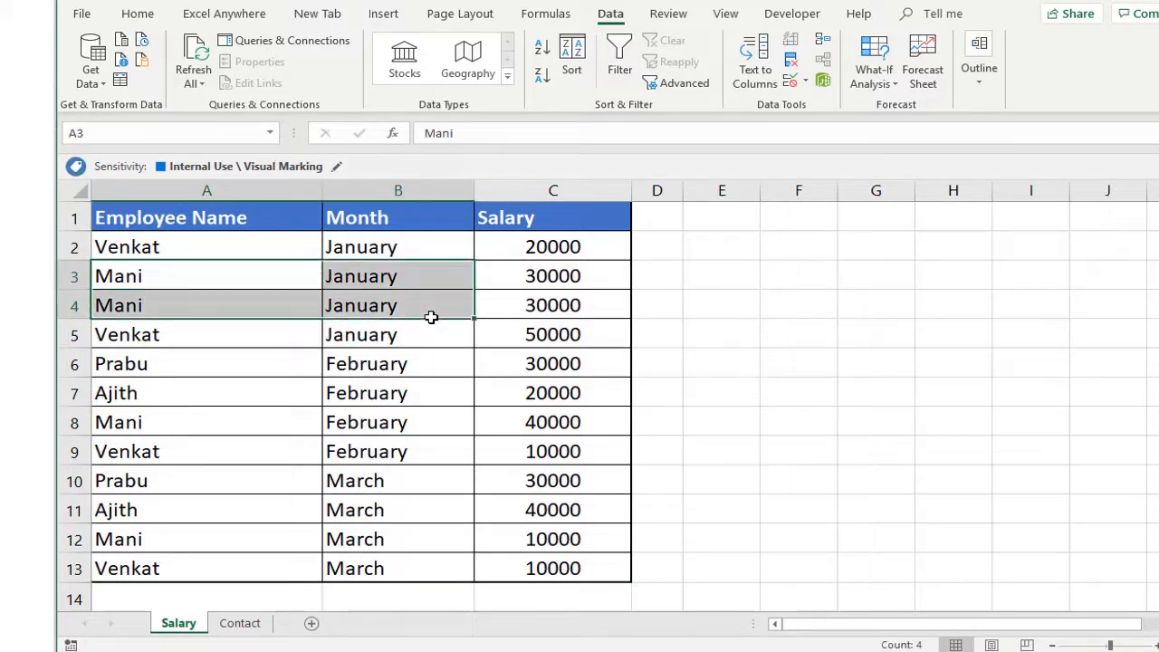
key("Right")
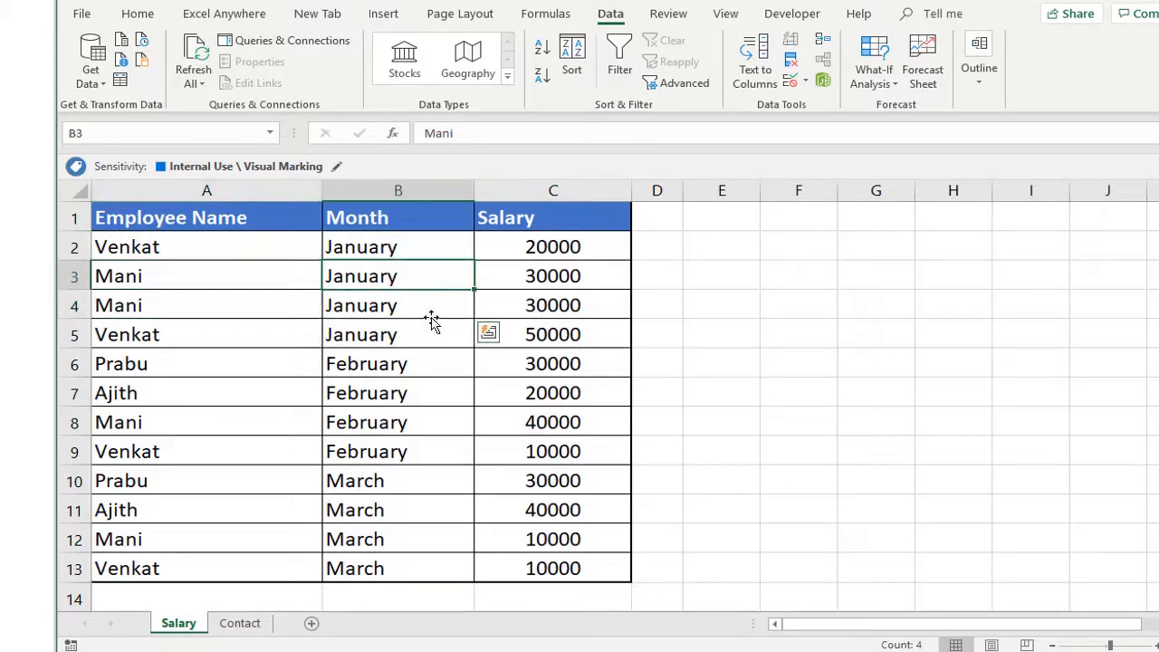
key("Right")
key("shift+Down")
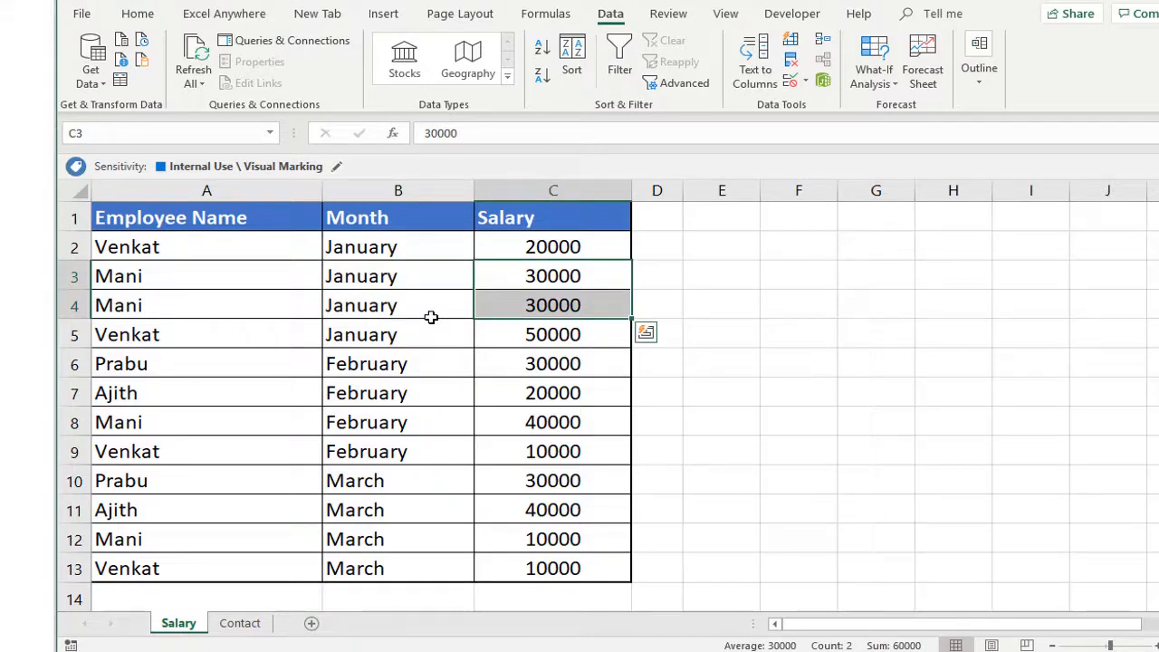
key("Left")
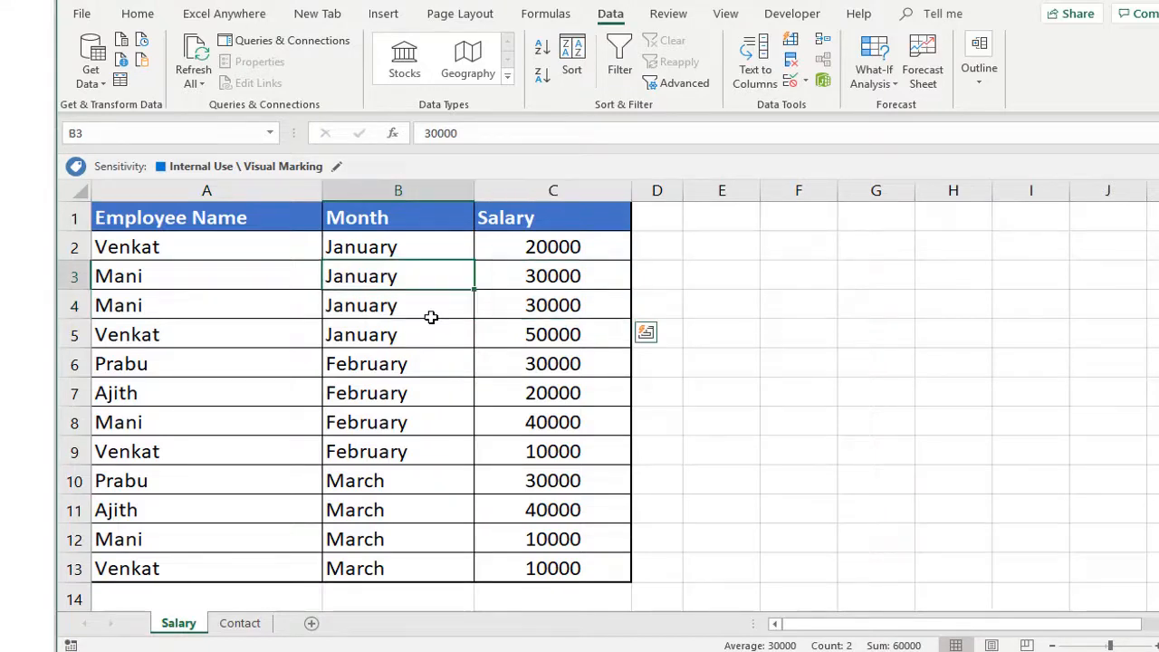
key("Left")
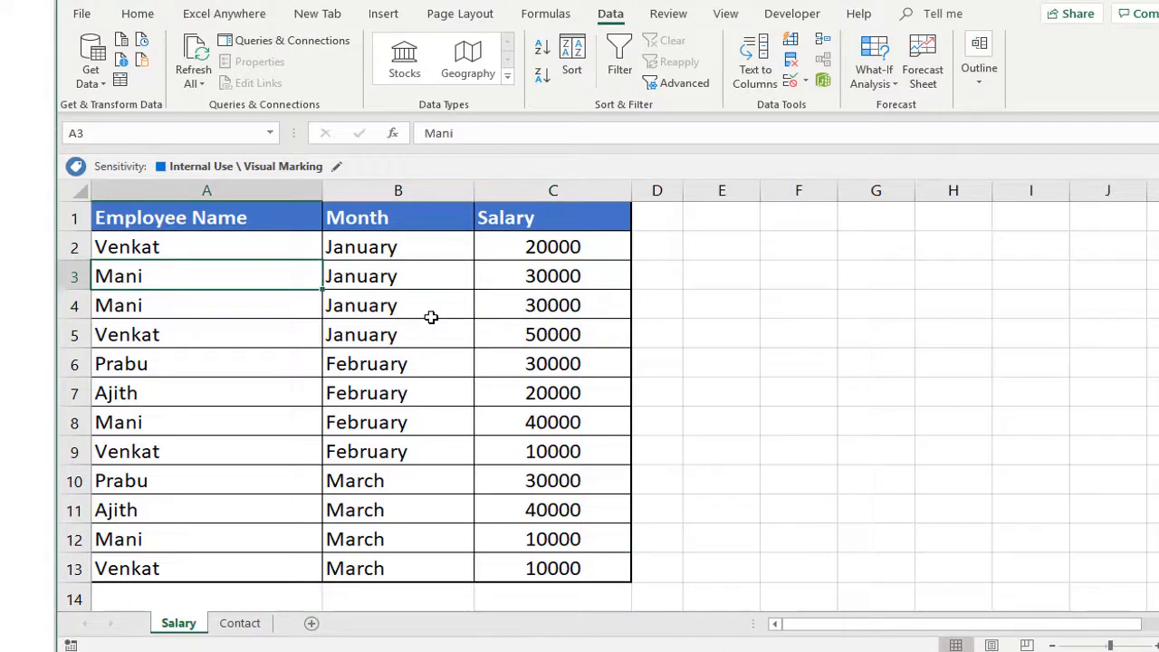
Remove duplicates from the salary table A1:C13, comparing the Employee Name and Month columns and leaving Salary out.
key("Down")
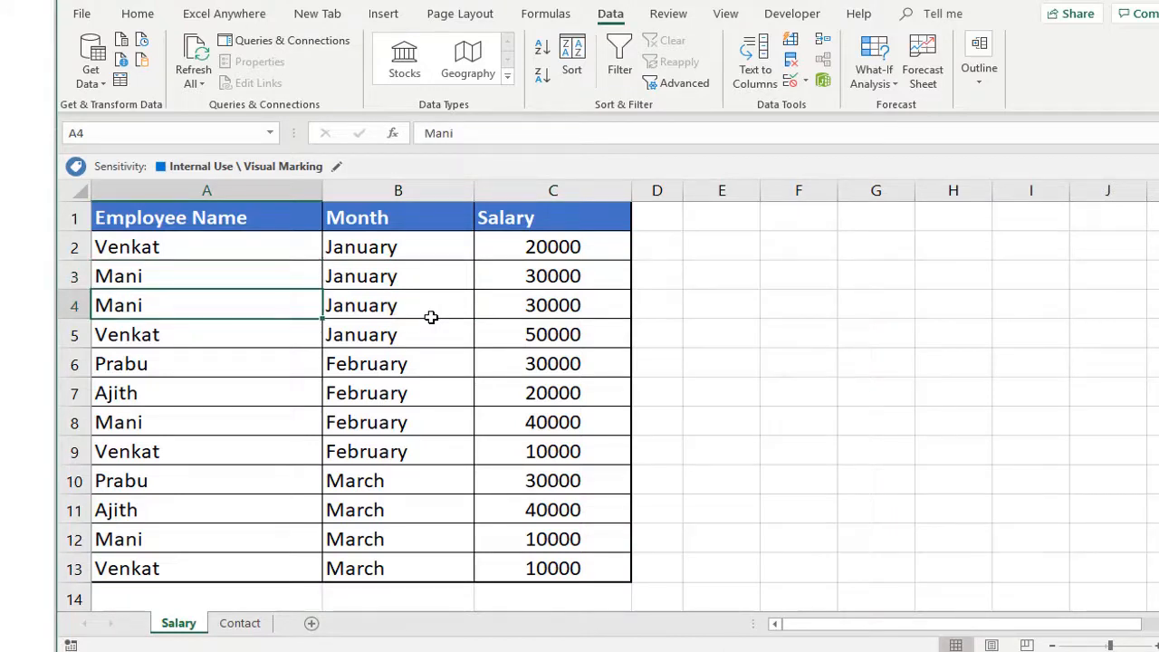
key("Up")
key("Up")
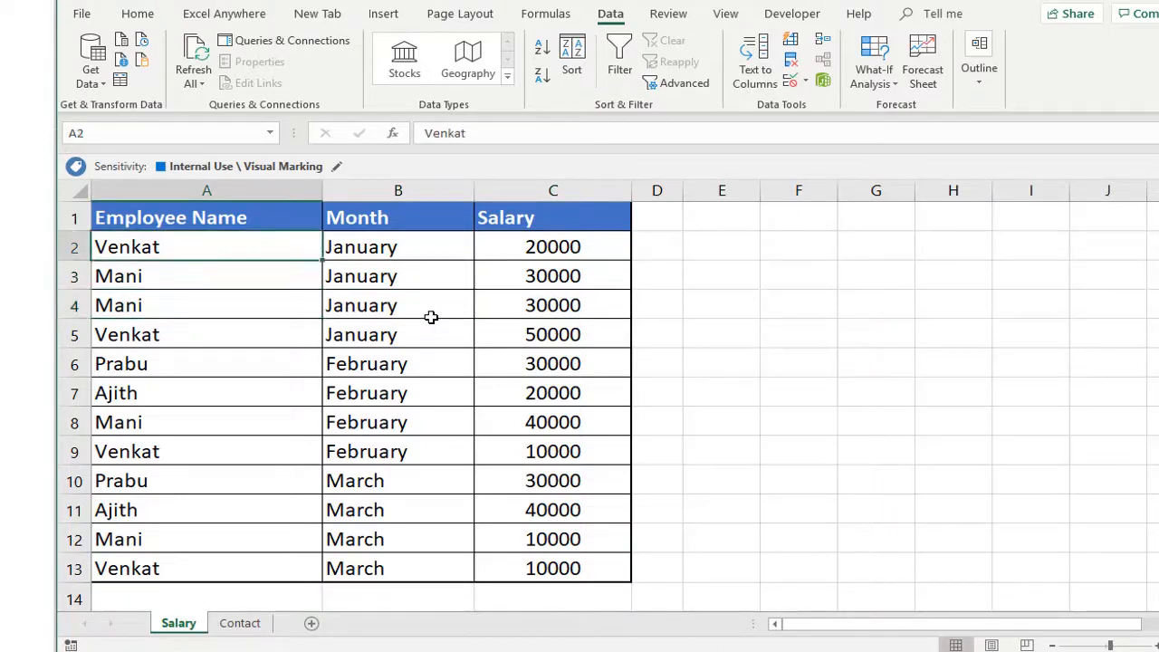
key("Up")
key("ctrl+shift+Right")
key("ctrl+shift+Down")
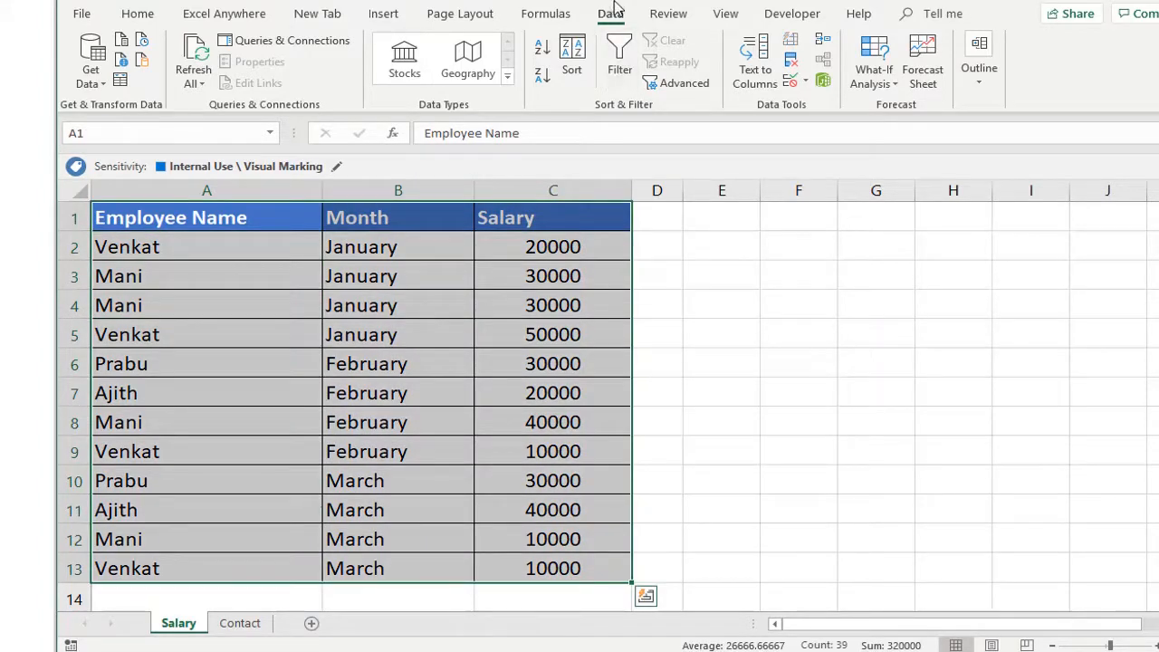
left_click(791, 60)
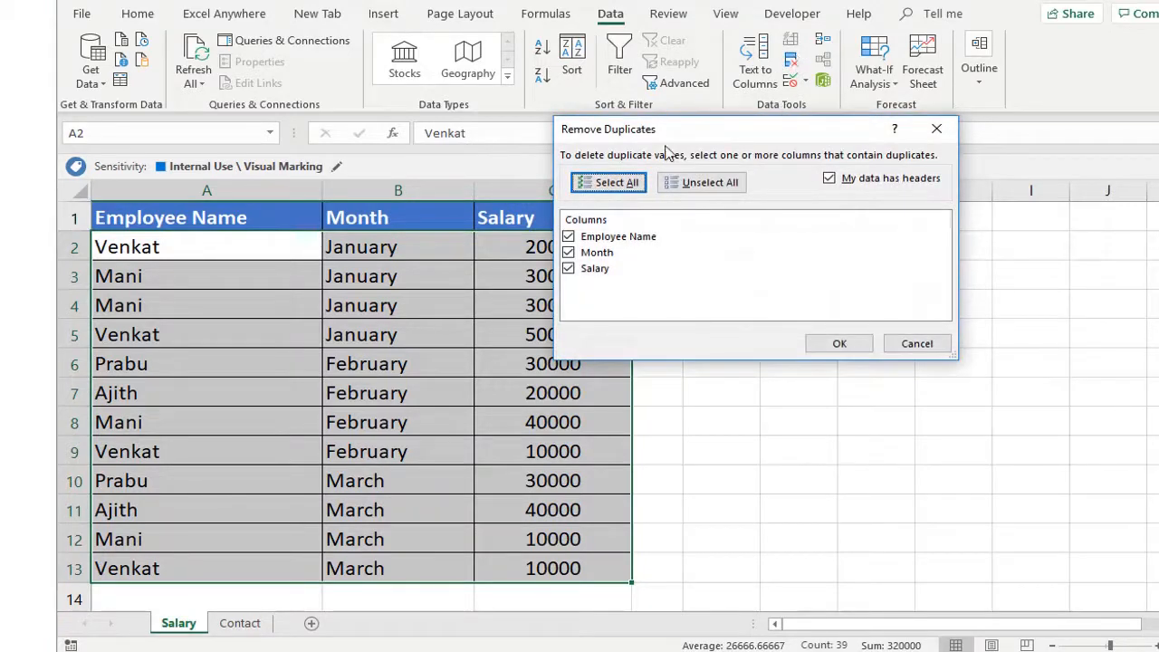
left_click(571, 272)
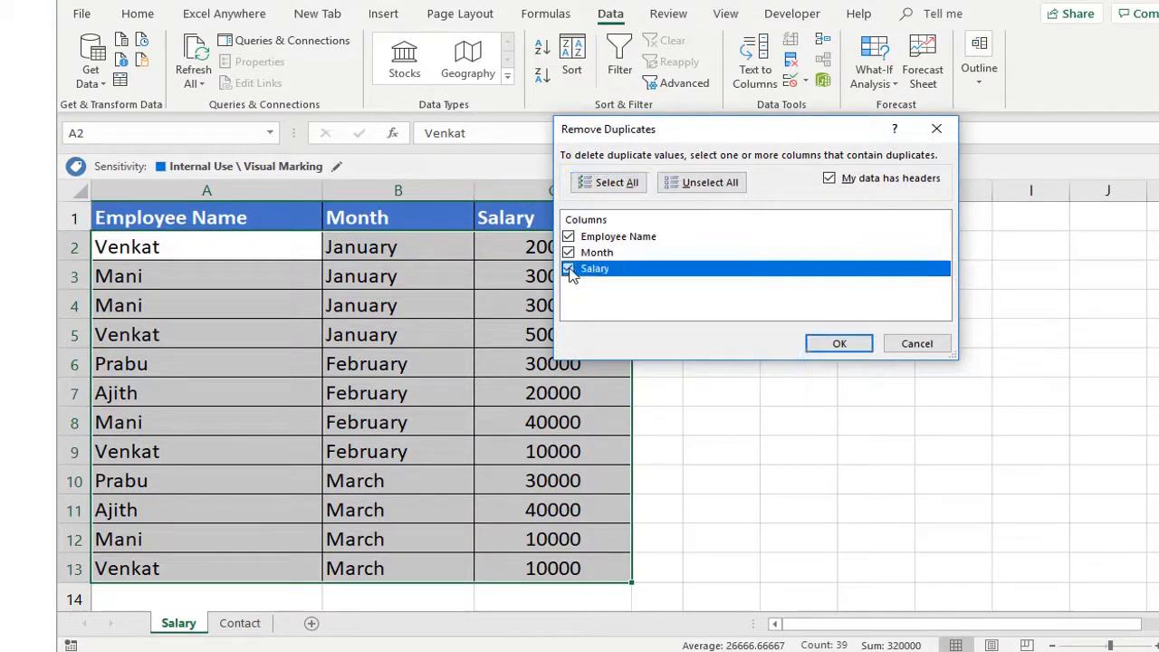
left_click(569, 270)
left_click(808, 343)
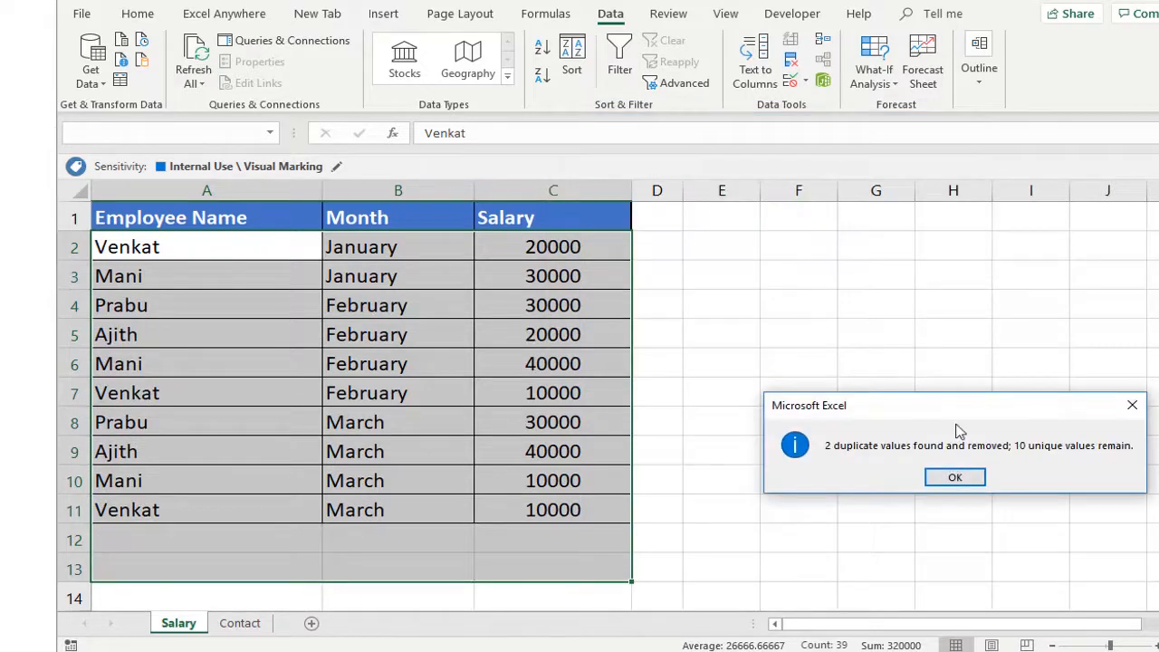
left_click(955, 479)
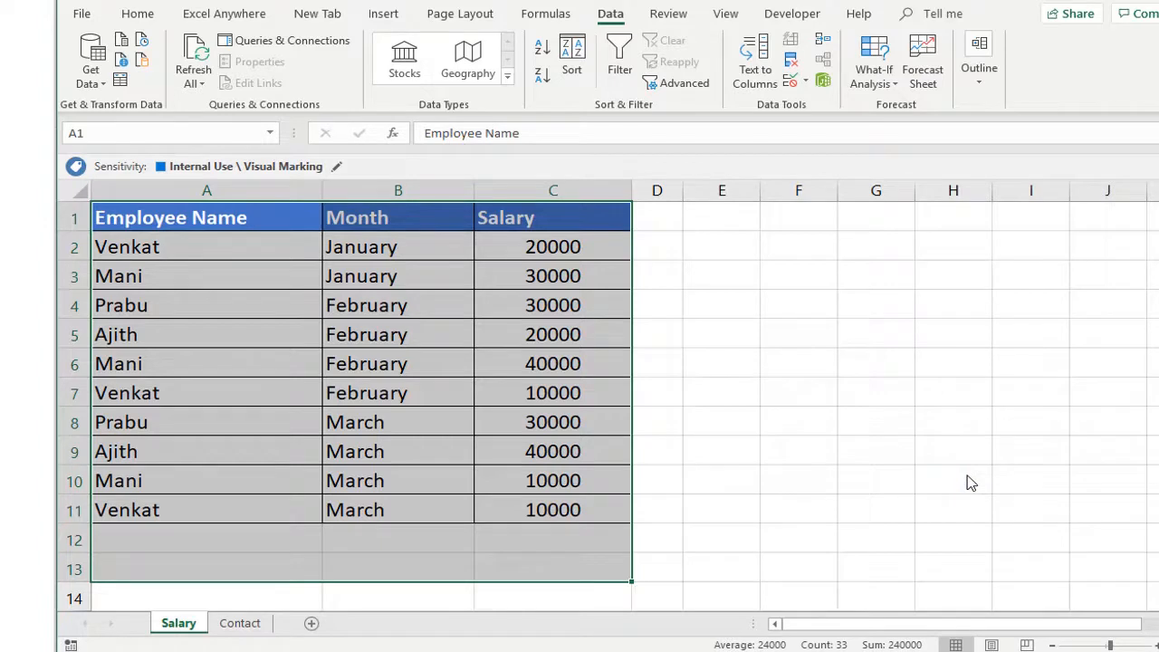
key("Down")
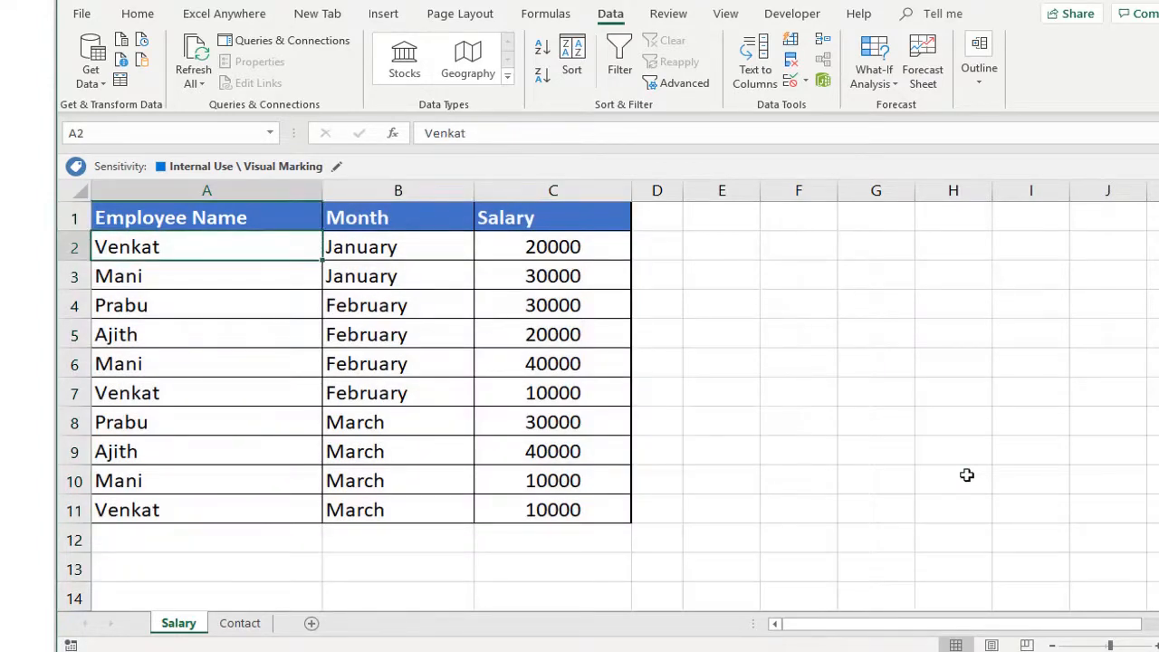